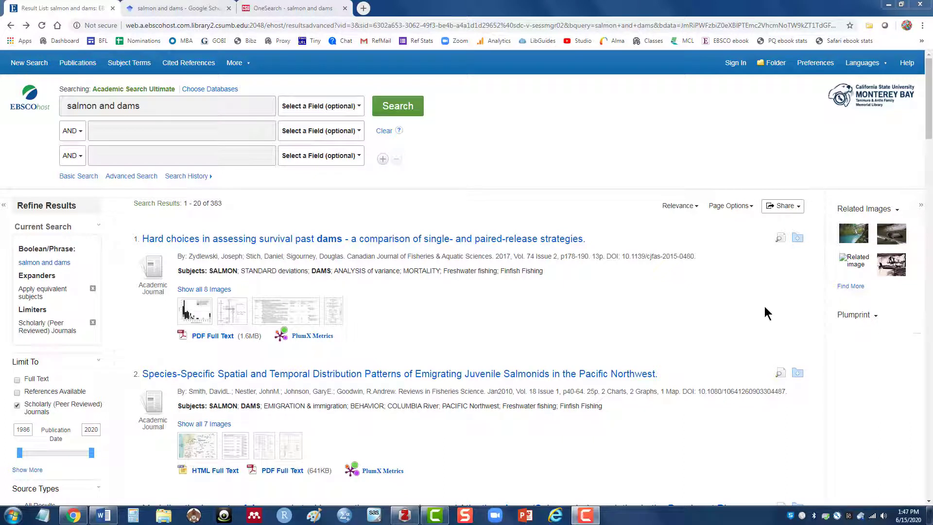
Save the 'Hard choices in assessing survival past dams' record with its PDF to the Salmon collection.
left_click(416, 244)
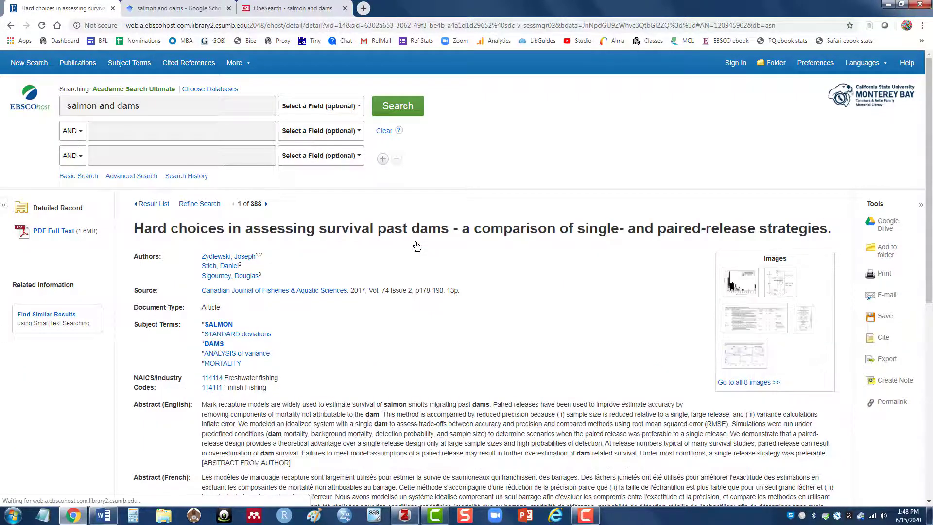
scroll(416, 247, "down", 2)
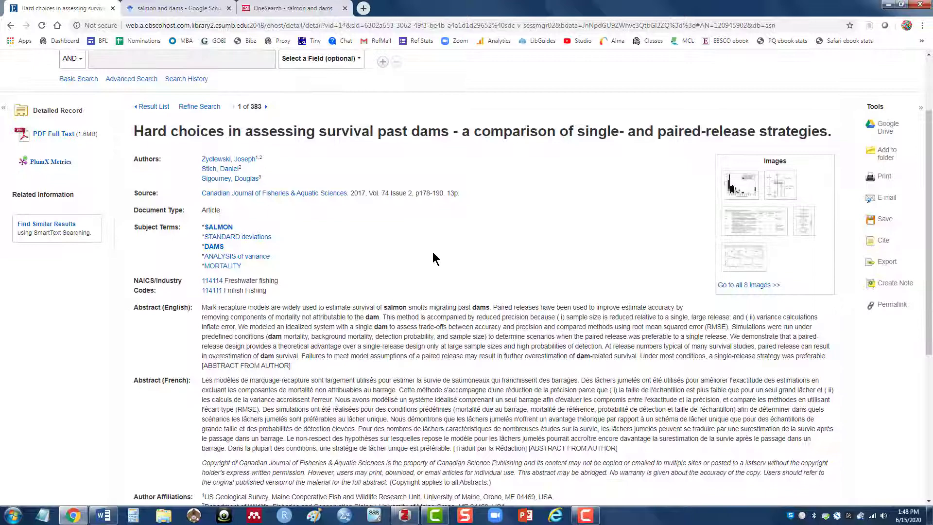
scroll(435, 251, "up", 2)
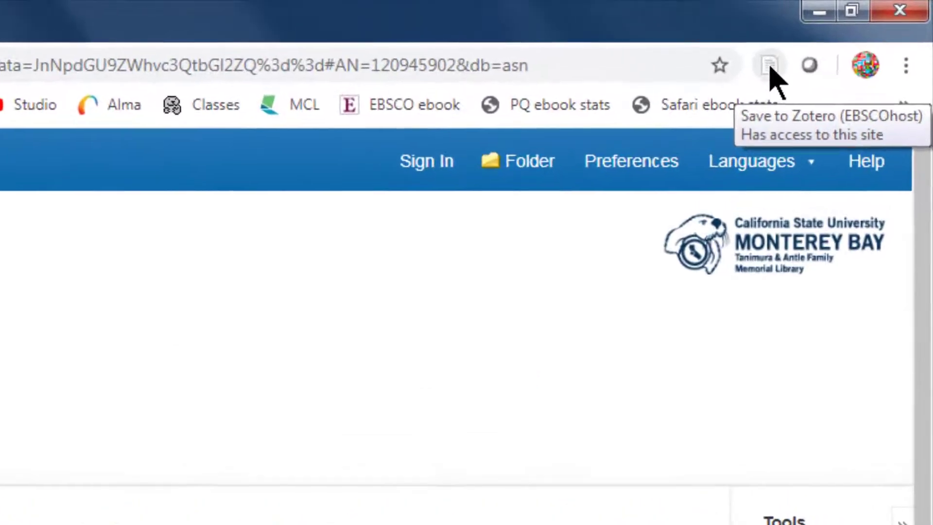
left_click(769, 66)
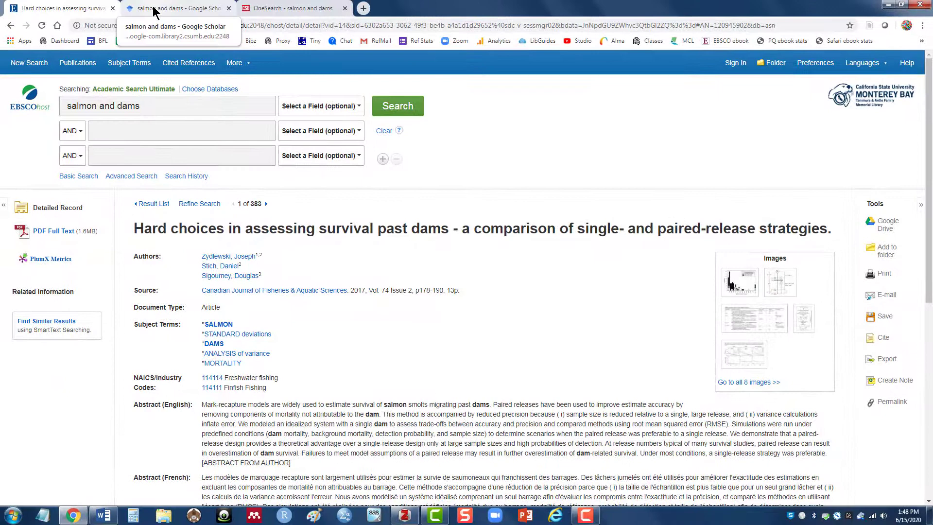
From Google Scholar, save the UC Press 'Dammed If You Don't' article to the Salmon collection.
left_click(153, 8)
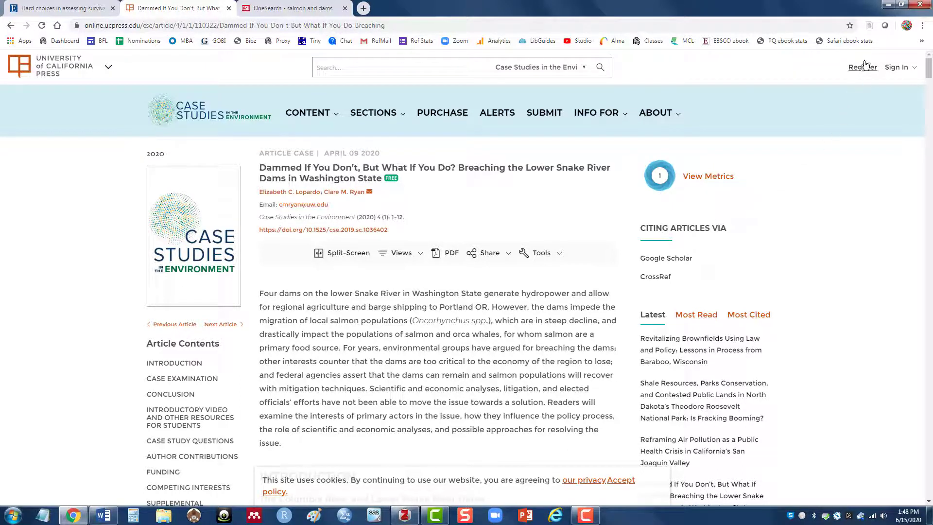
left_click(868, 27)
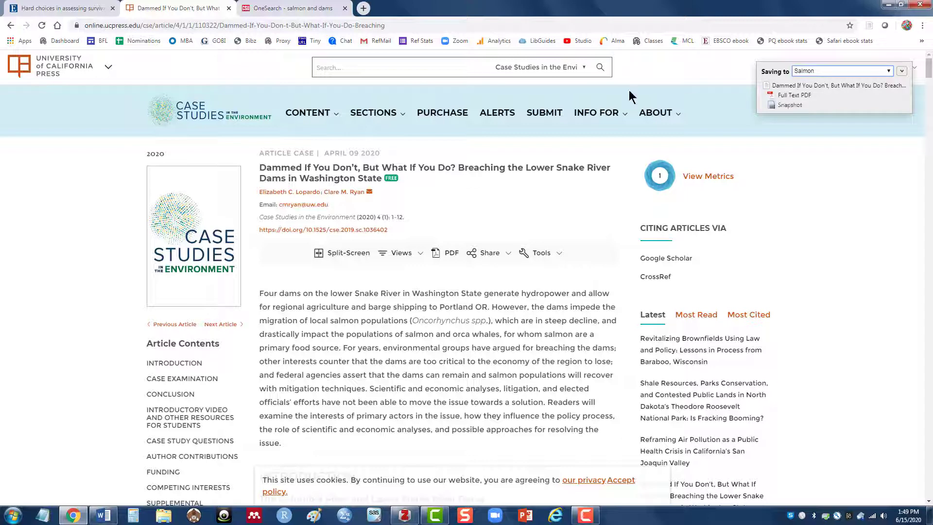
Save the 'Recovering a lost river' book record to the Salmon collection and bring up the blank Word document.
left_click(278, 11)
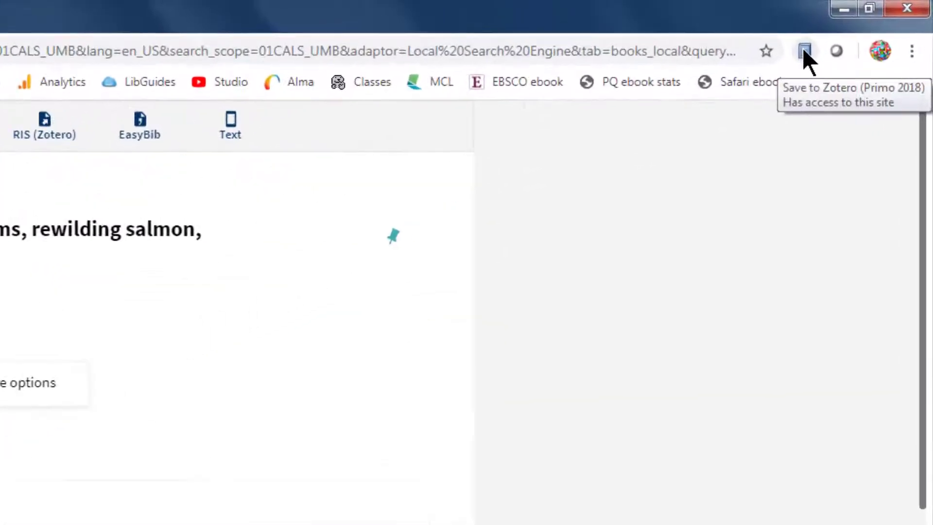
left_click(804, 51)
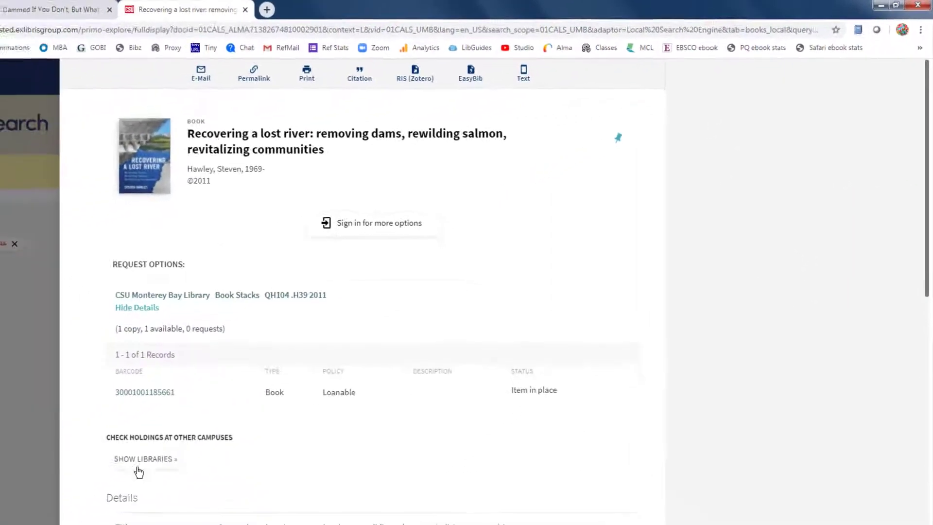
left_click(103, 516)
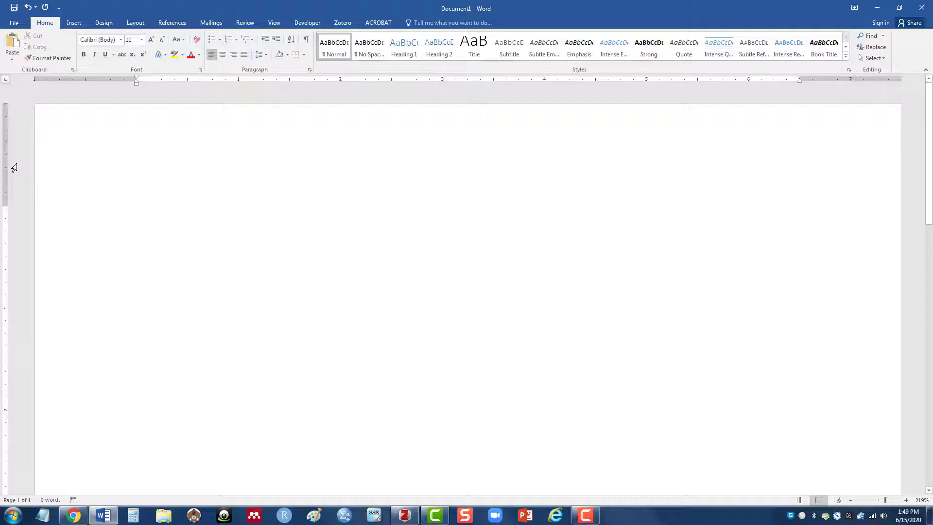
type("This i")
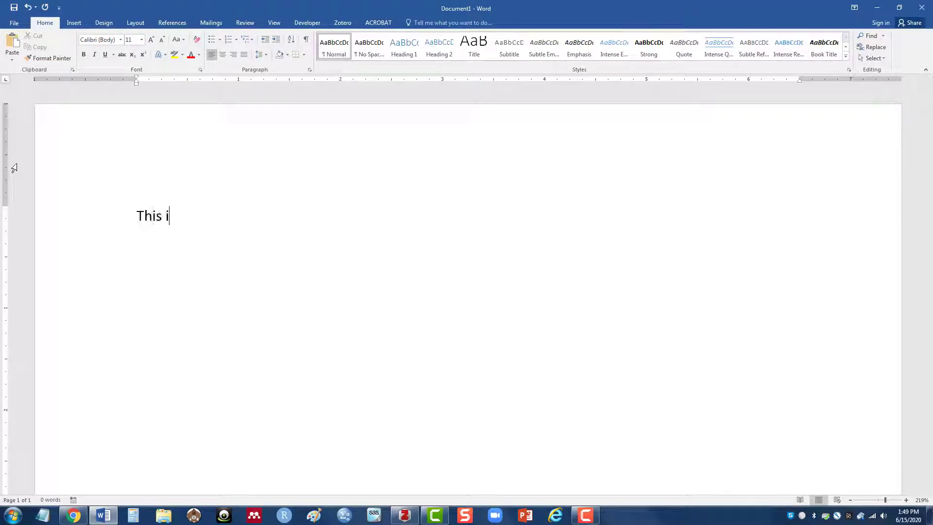
type("s my fiorst")
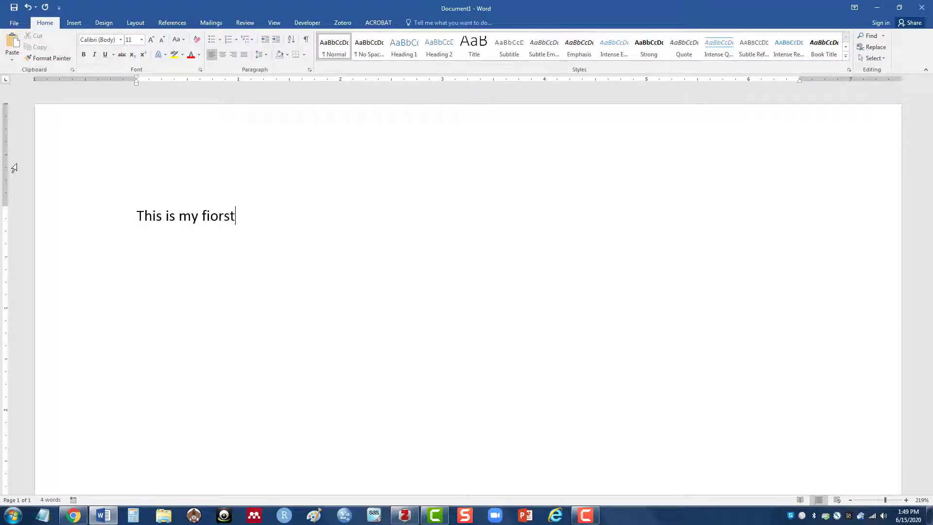
Write 'This is my first source' in the document, correcting the misspelling of 'first'.
key("BackSpace")
key("BackSpace")
key("BackSpace")
key("BackSpace")
type("rst sour")
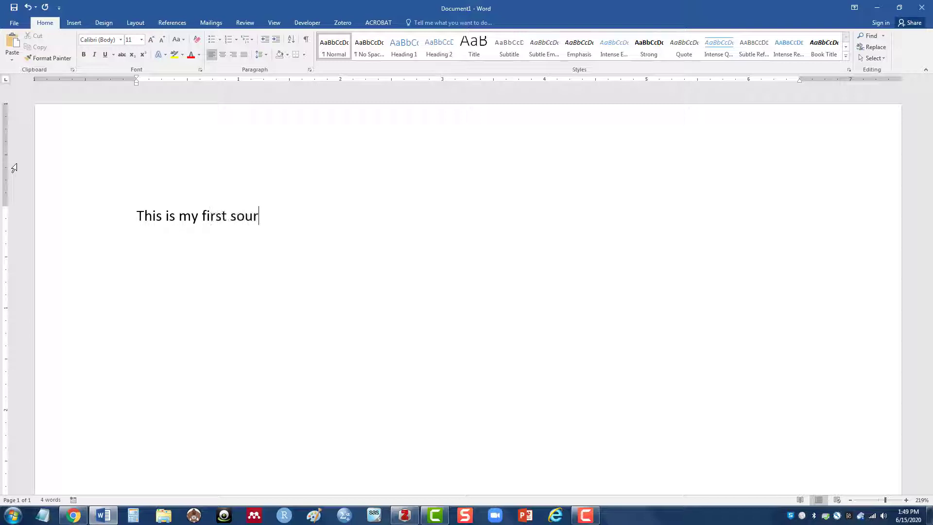
type("ce")
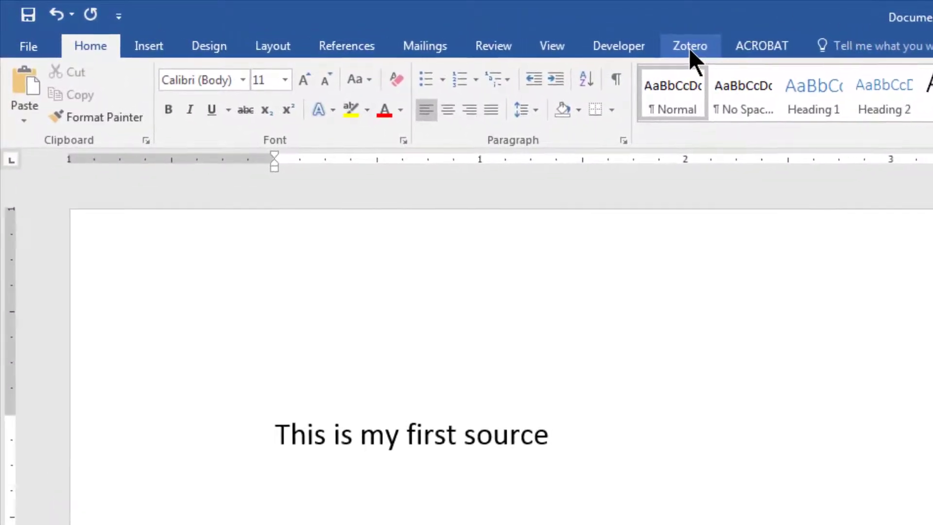
Insert the 'Dammed If You Don't' citation via Classic View, giving (Lopardo & Ryan, 2020).
left_click(688, 48)
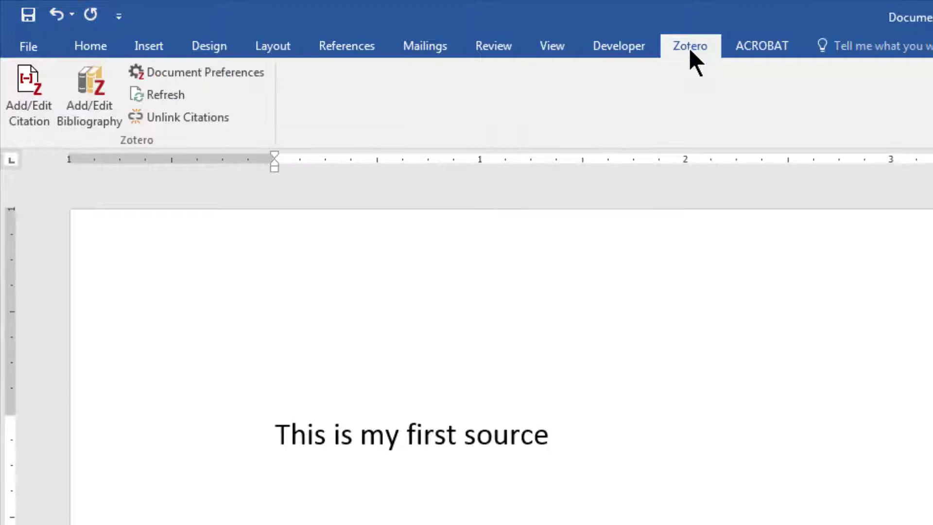
left_click(21, 89)
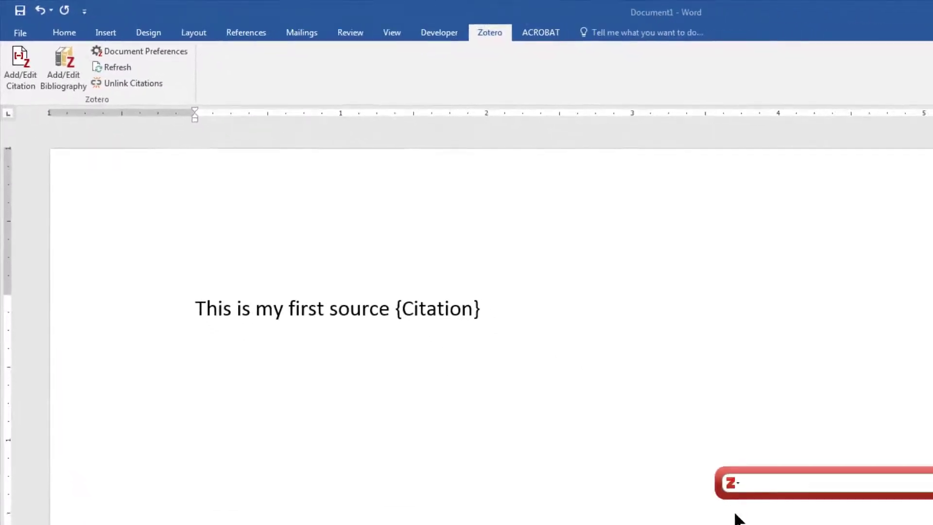
left_click(514, 339)
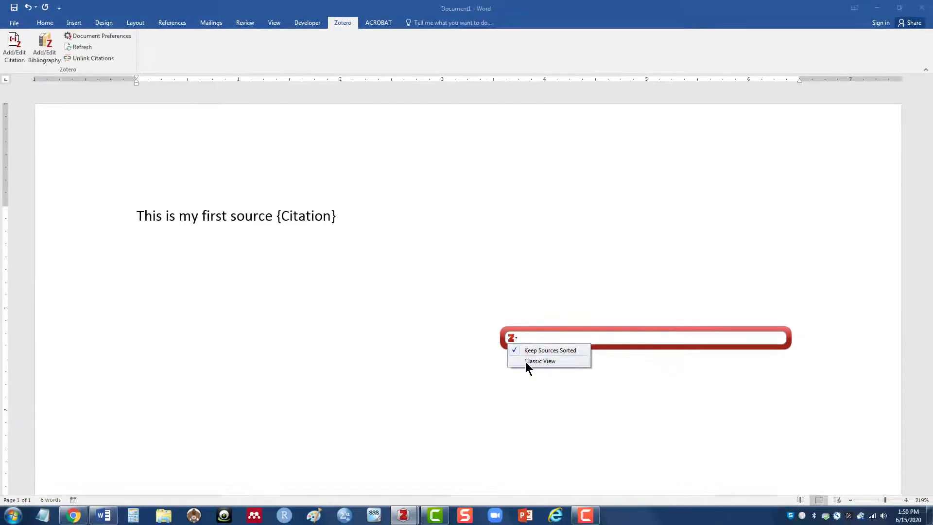
left_click(526, 362)
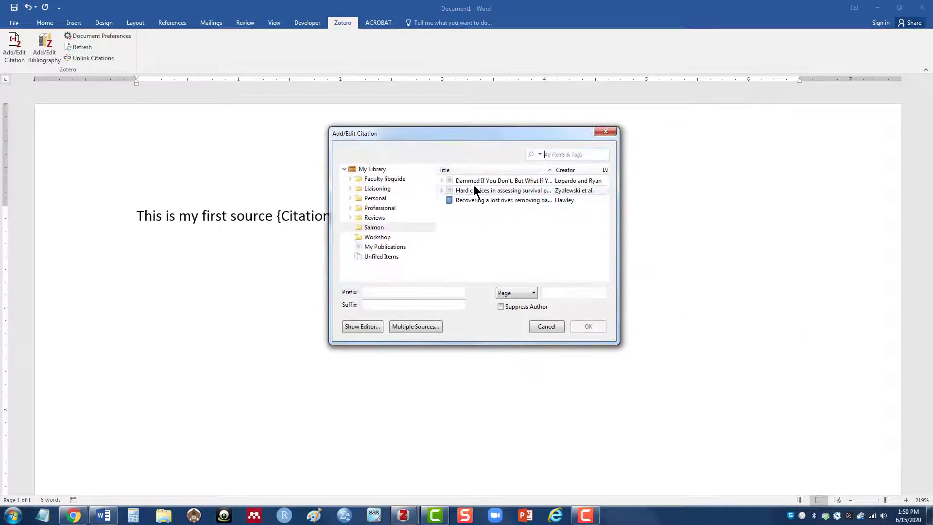
left_click(472, 182)
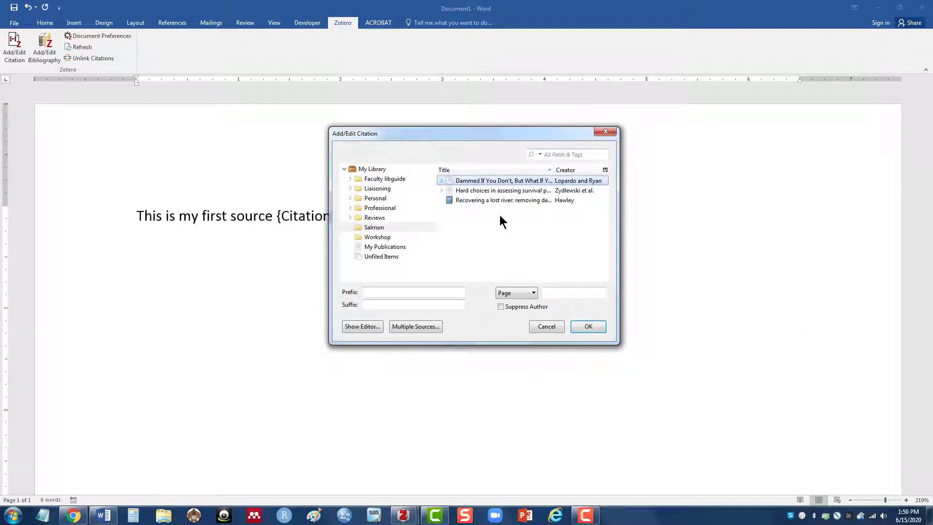
left_click(588, 326)
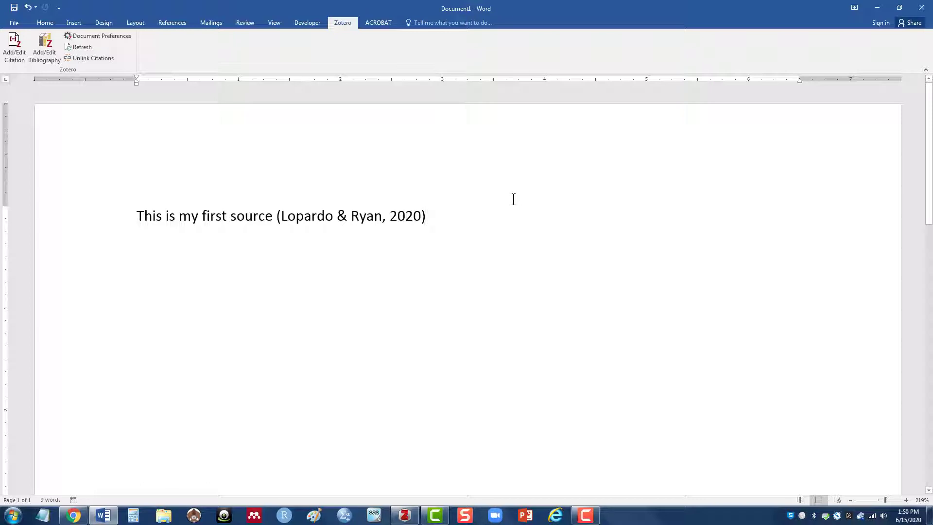
type(".")
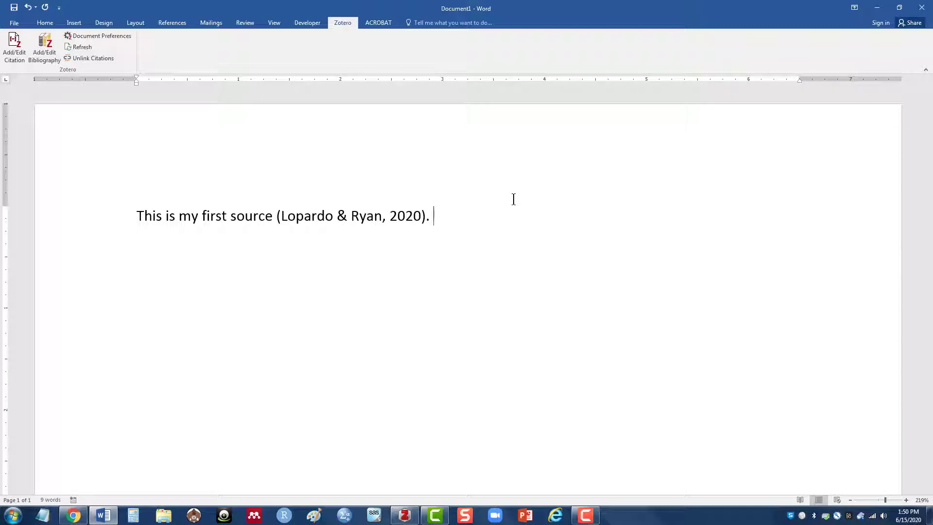
type("This ")
type("is")
type("m")
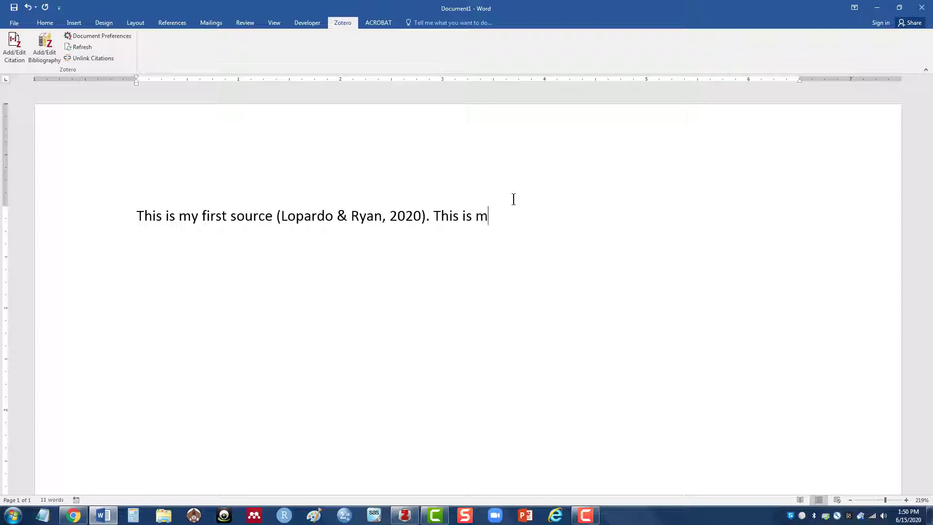
type("y ")
type("“second")
type(" source")
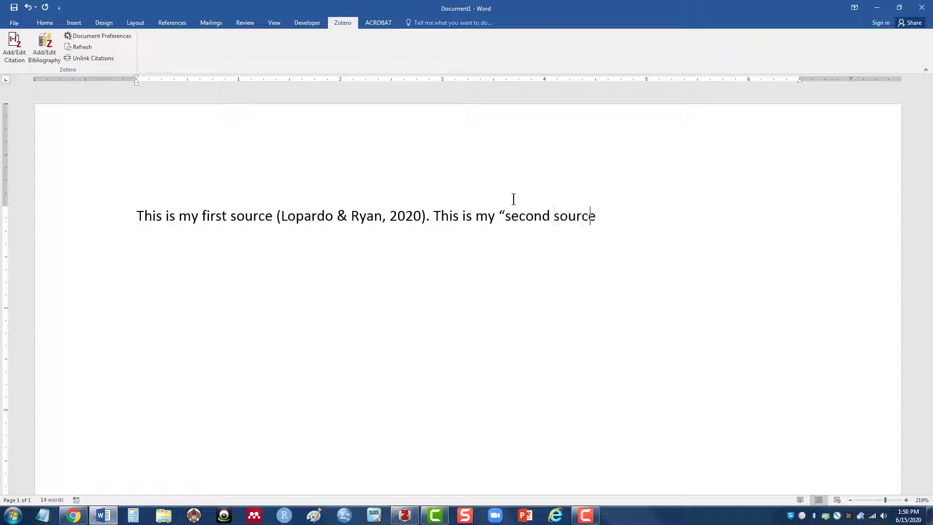
type("\"")
Insert the 'Hard choices' citation with page 2, giving (Zydlewski et al., 2017, p. 2).
left_click(10, 43)
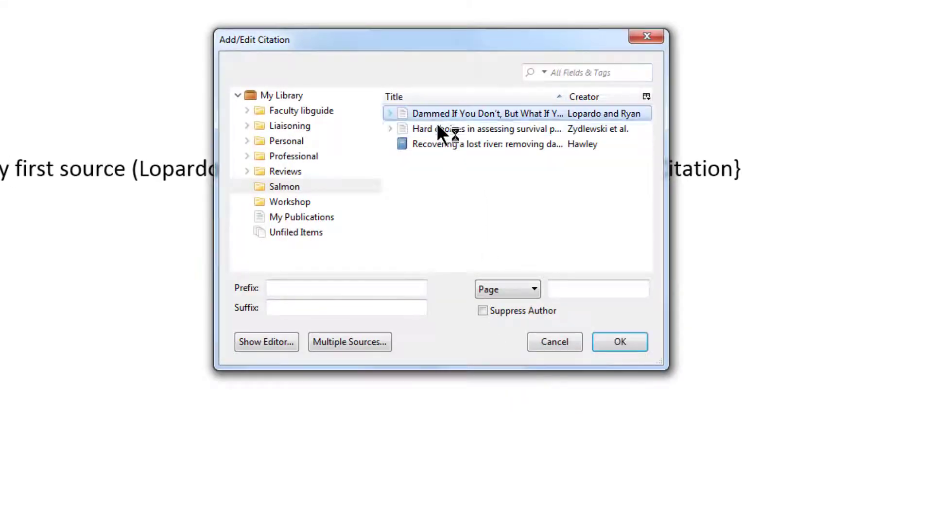
left_click(575, 291)
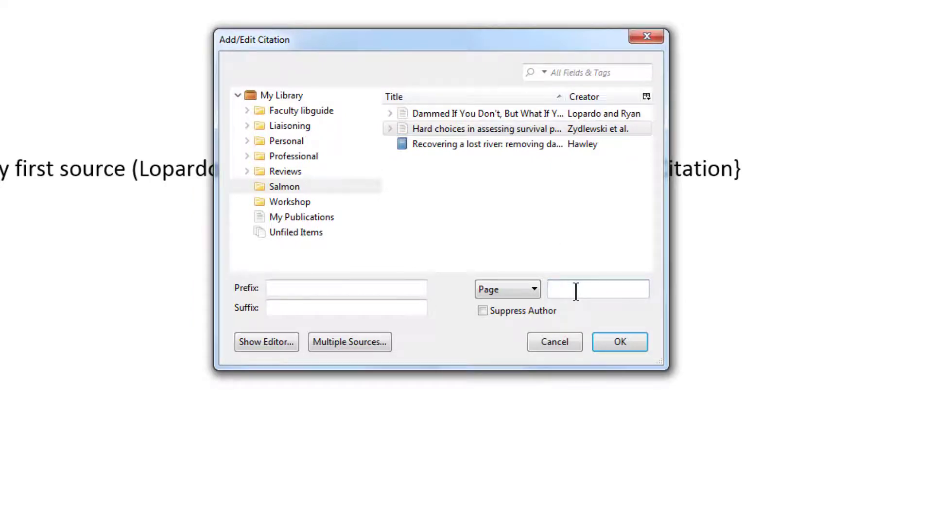
type("2")
left_click(608, 335)
left_click(606, 342)
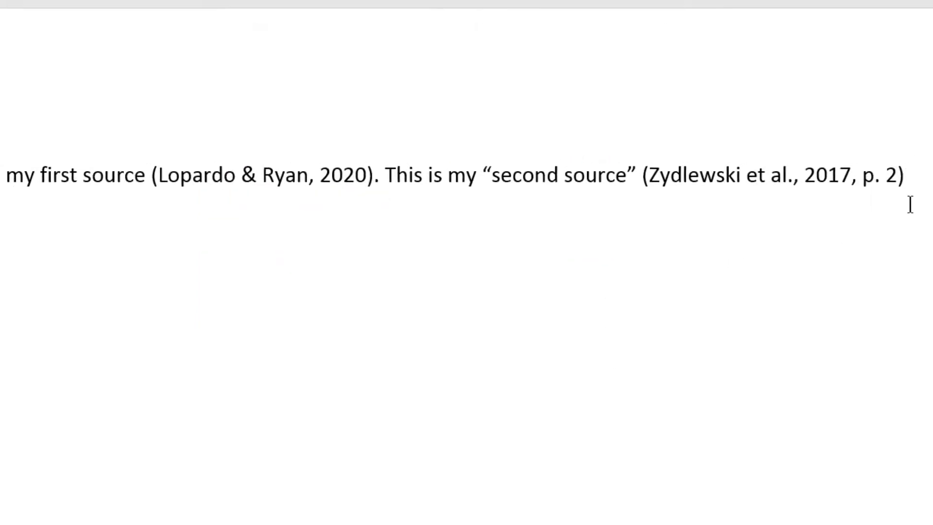
type(". ")
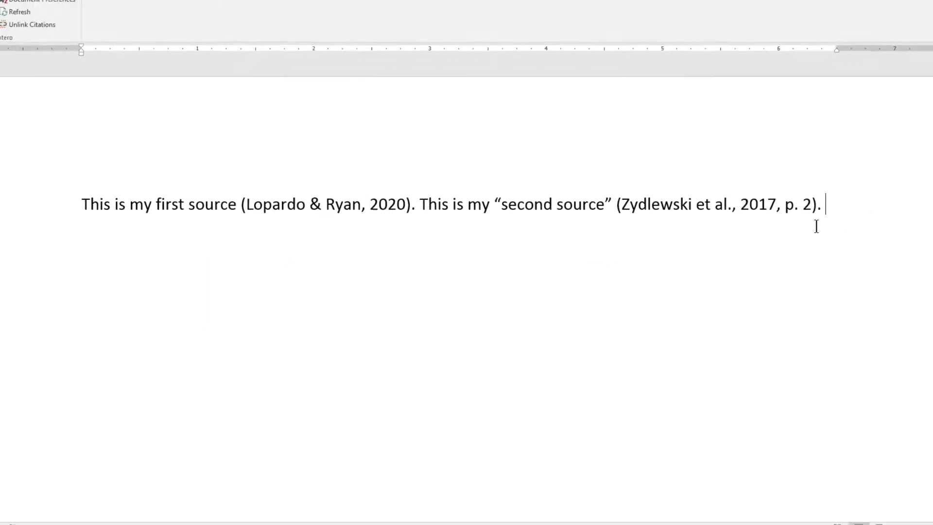
type("This ")
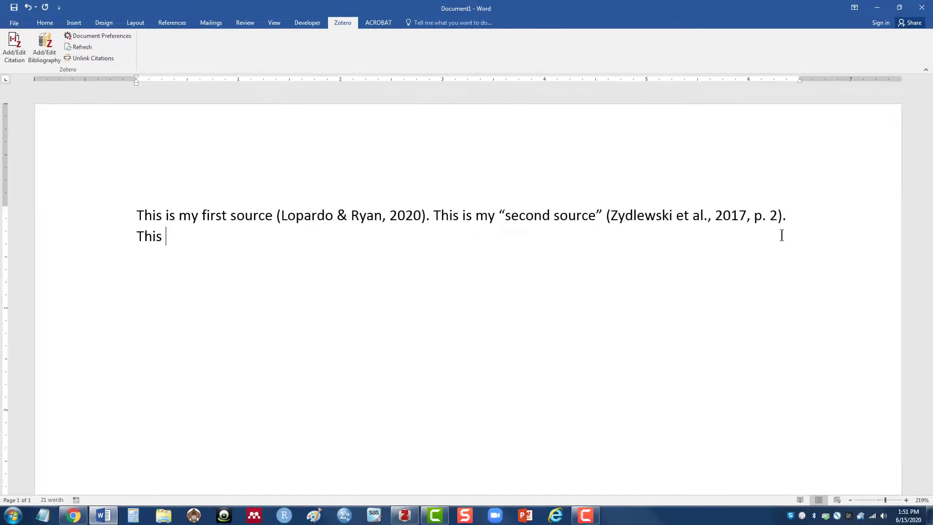
type("is ")
type("my ")
type("fir")
Write 'This is my third source' and cite 'Recovering a lost river' as (Hawley, 2011) with a period.
key("BackSpace")
key("BackSpace")
key("BackSpace")
type("th")
type("ird source")
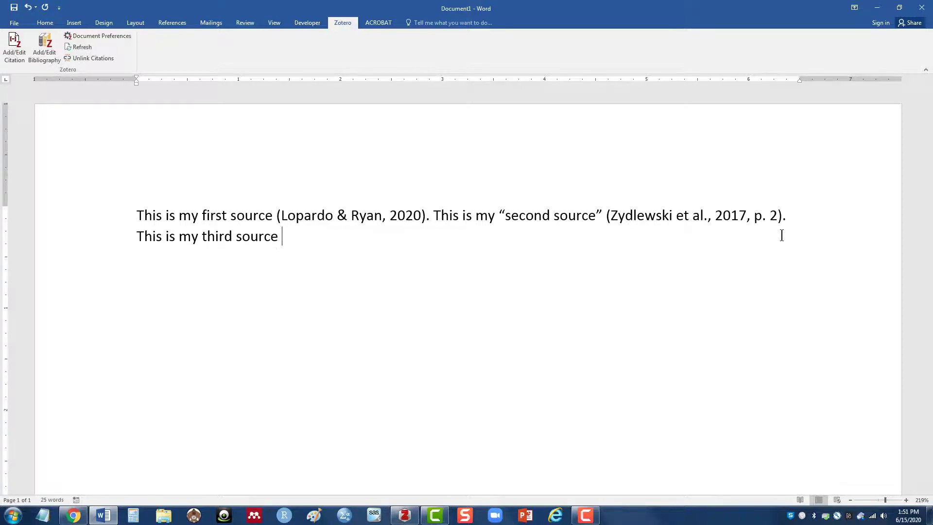
left_click(14, 50)
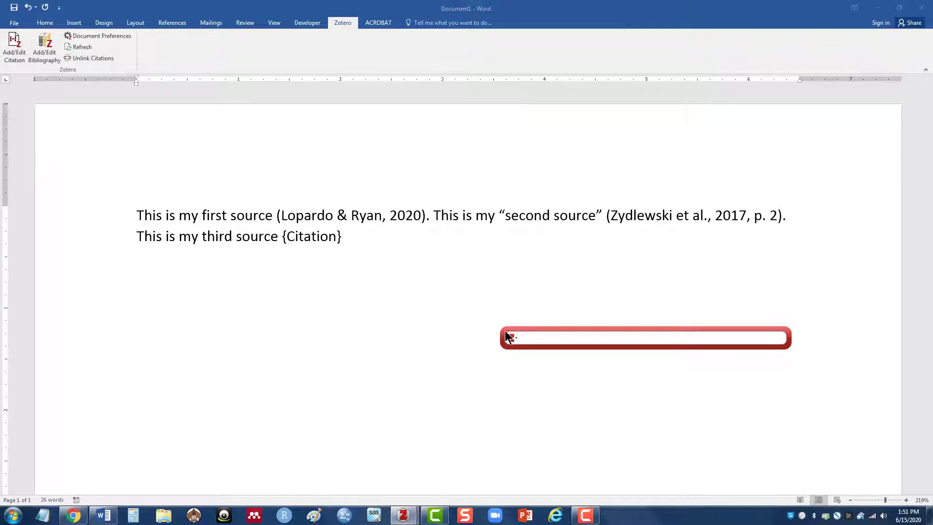
left_click(515, 337)
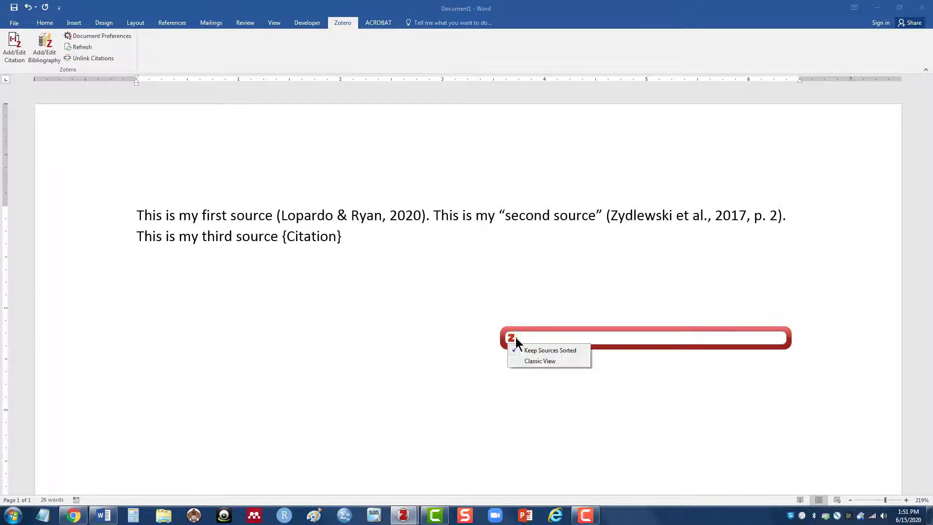
left_click(519, 358)
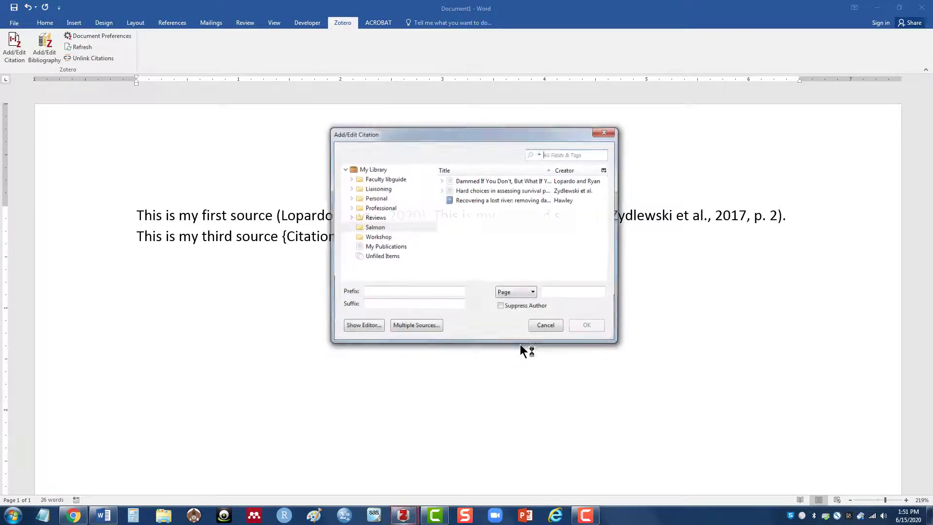
left_click(488, 199)
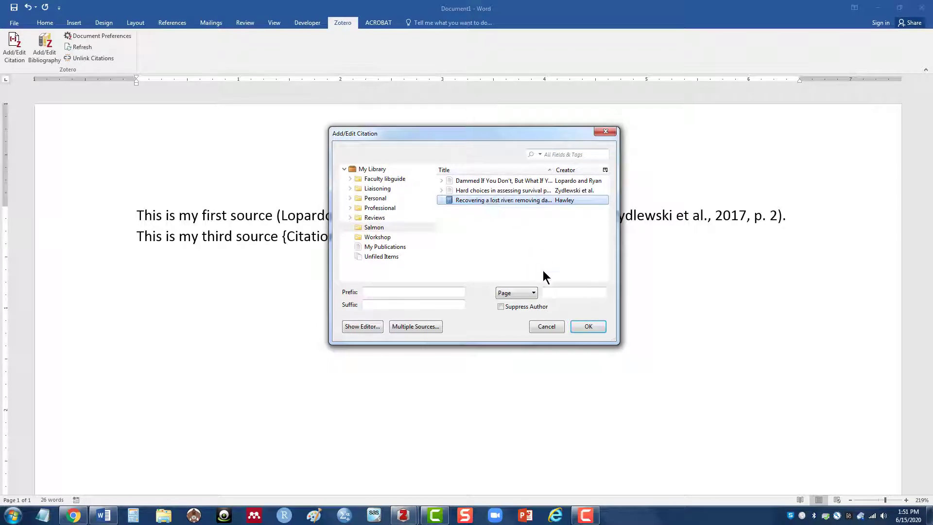
left_click(580, 327)
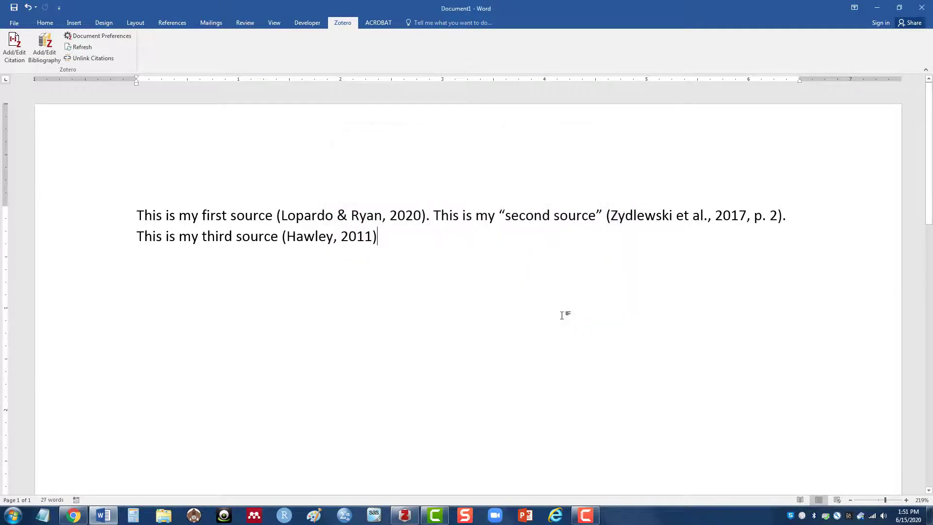
type(".")
key("Return")
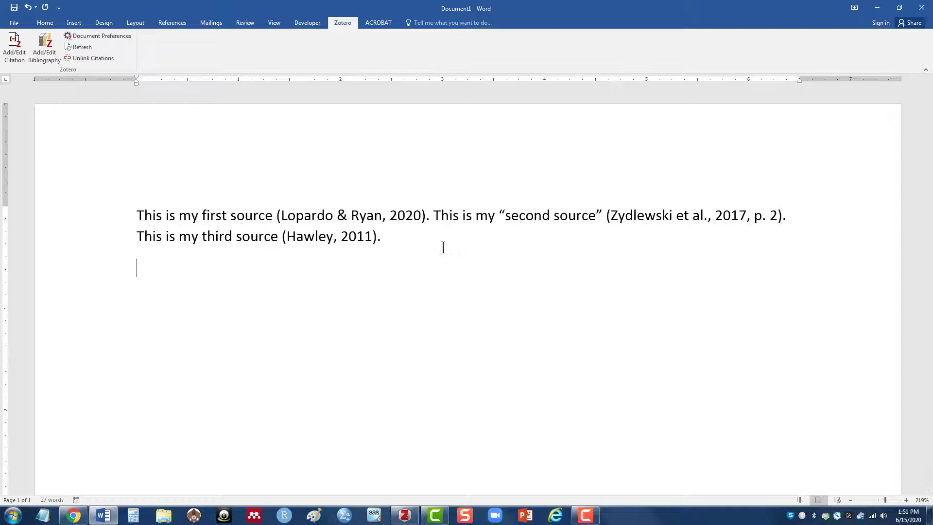
Add a 'Reference list' heading on its own paragraph below the three cited sentences.
key("Return")
type("Re")
type("ference list")
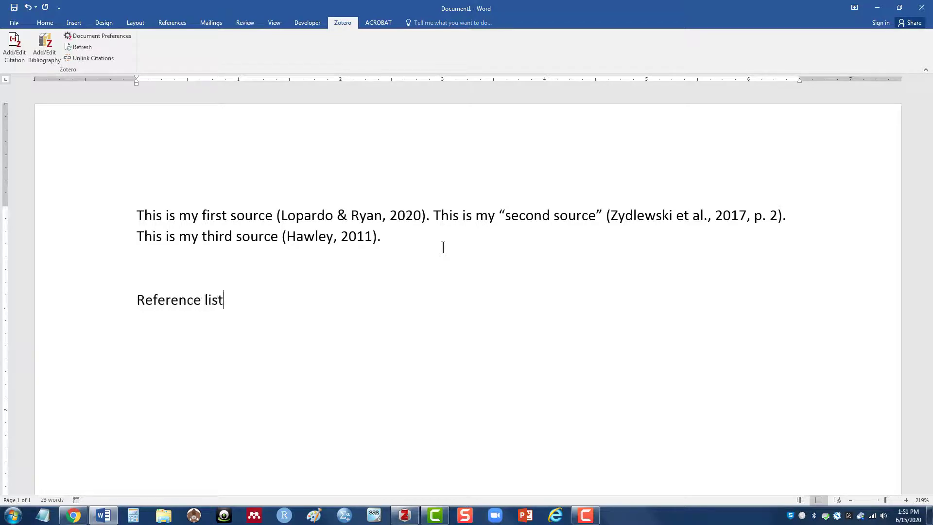
key("Return")
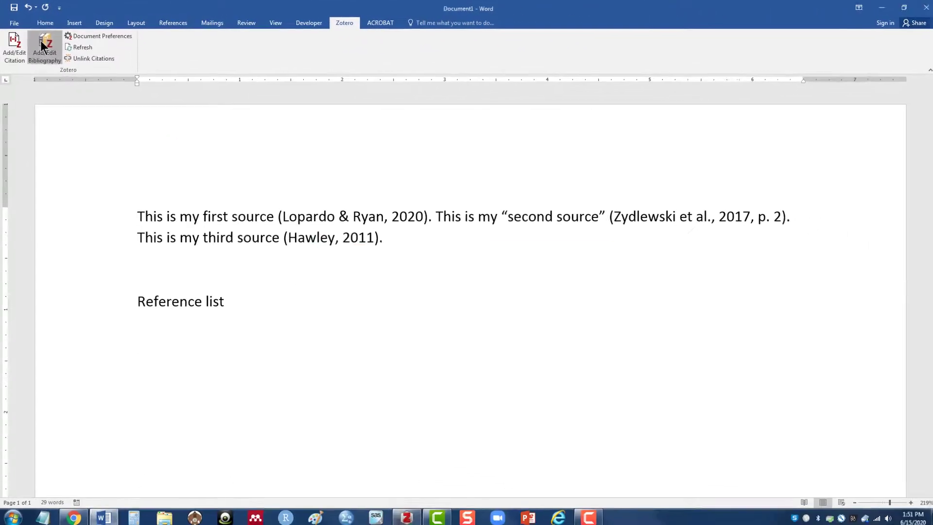
Insert the Zotero bibliography listing the Hawley, Lopardo & Ryan, and Zydlewski sources.
left_click(40, 44)
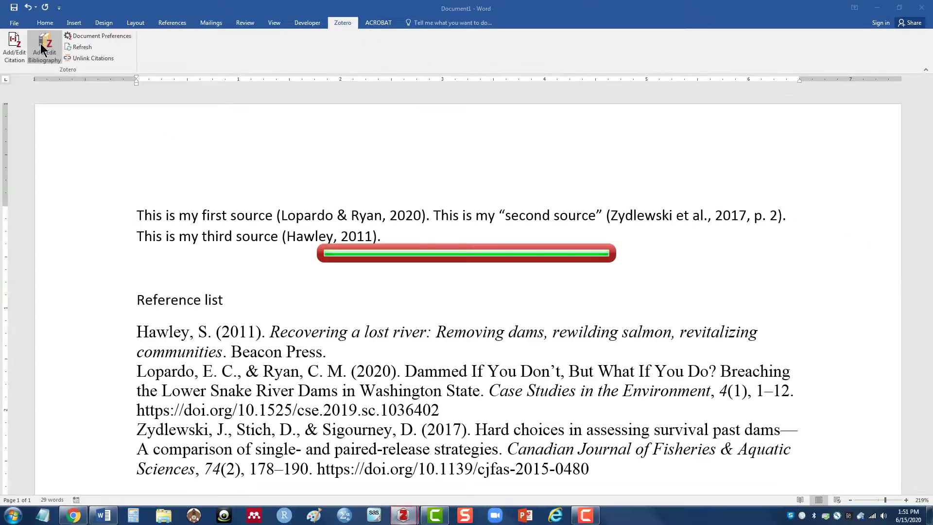
scroll(55, 177, "down", 3)
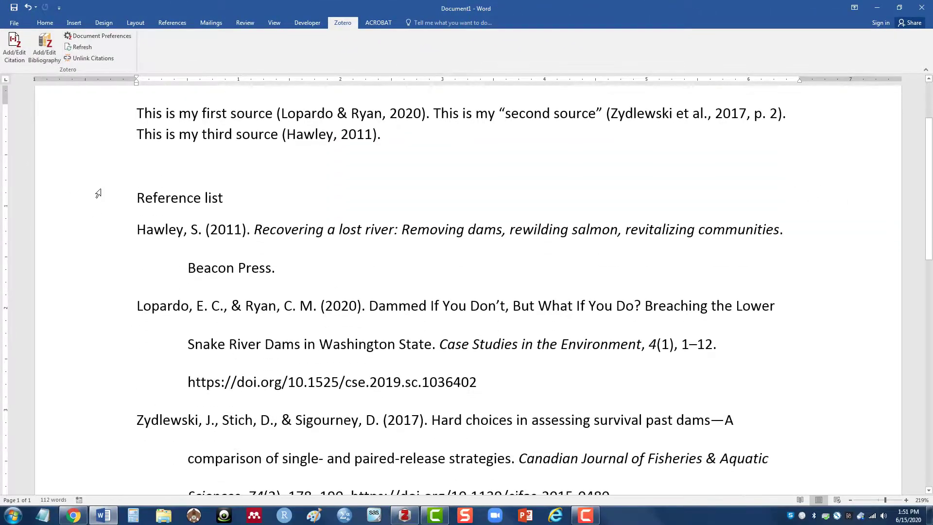
scroll(98, 192, "down", 1)
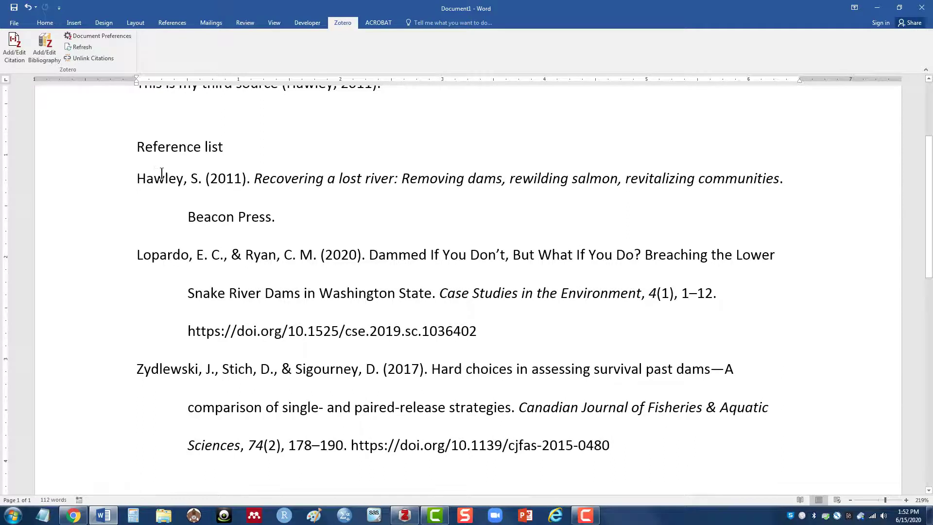